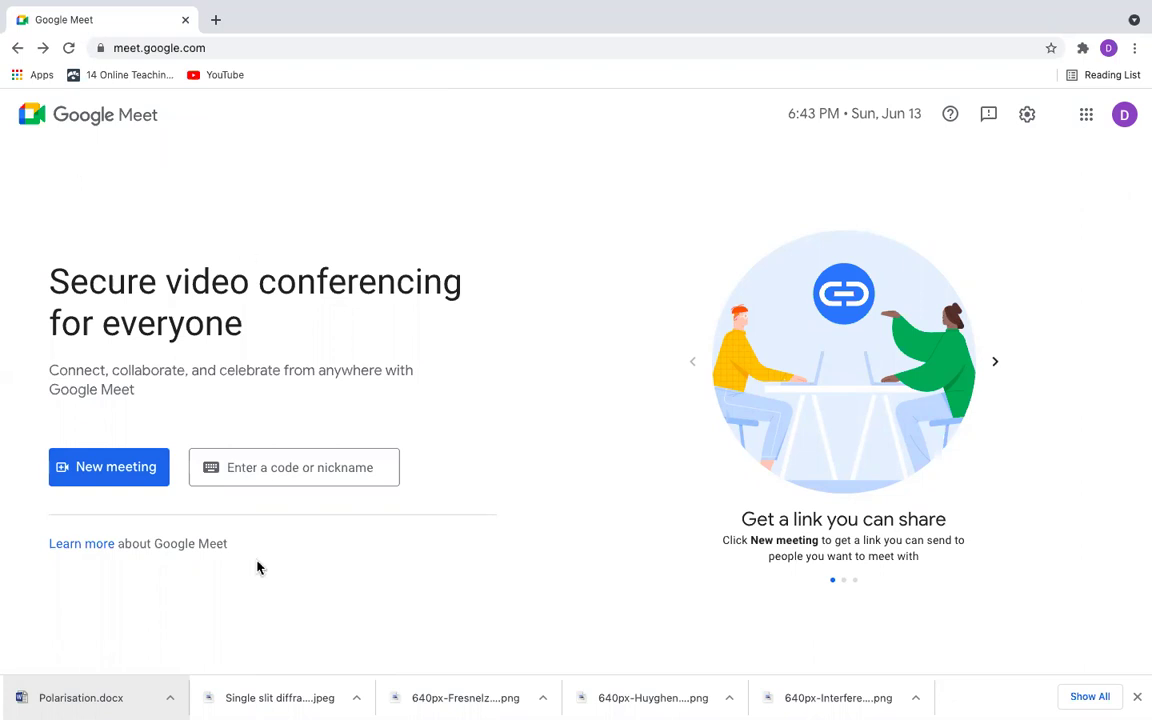
- Start an instant meeting, dismiss its joining info, and turn off the camera and microphone
click(127, 478)
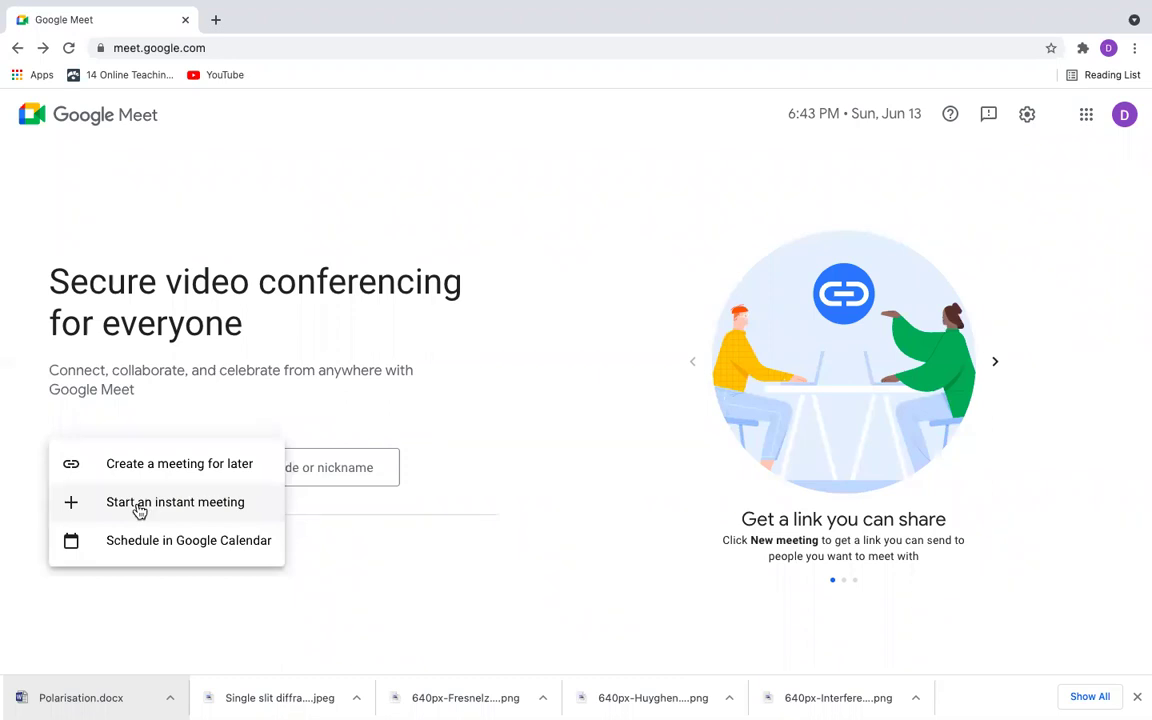
click(140, 510)
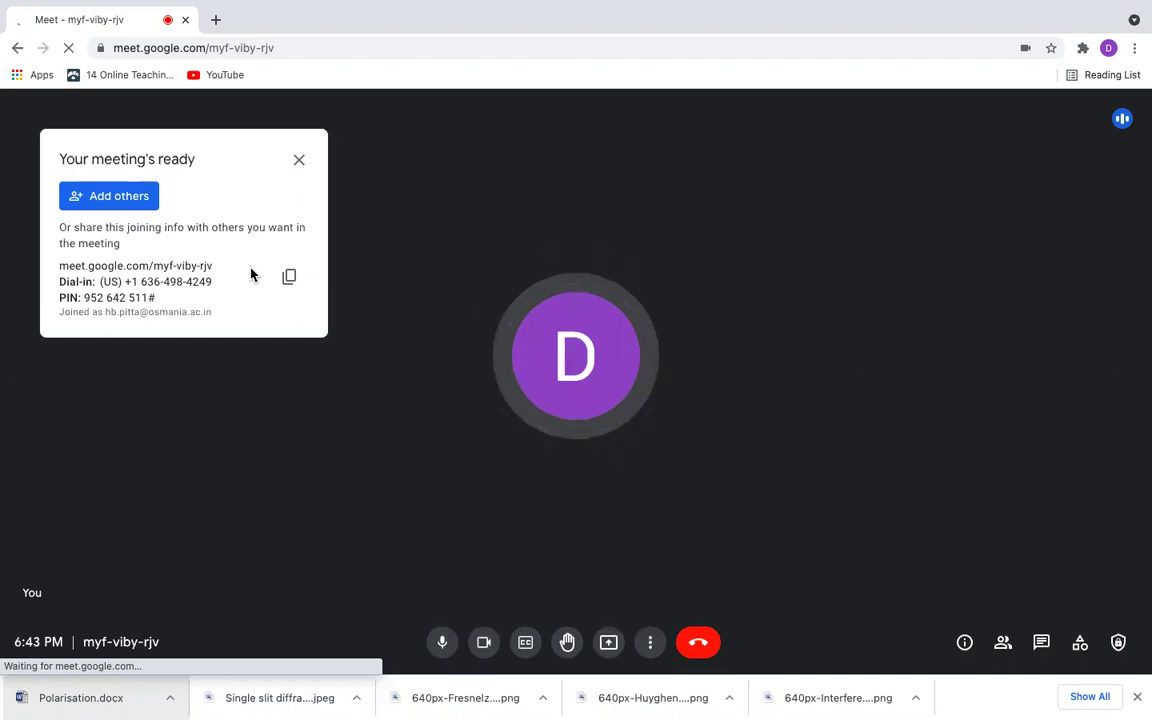
click(299, 162)
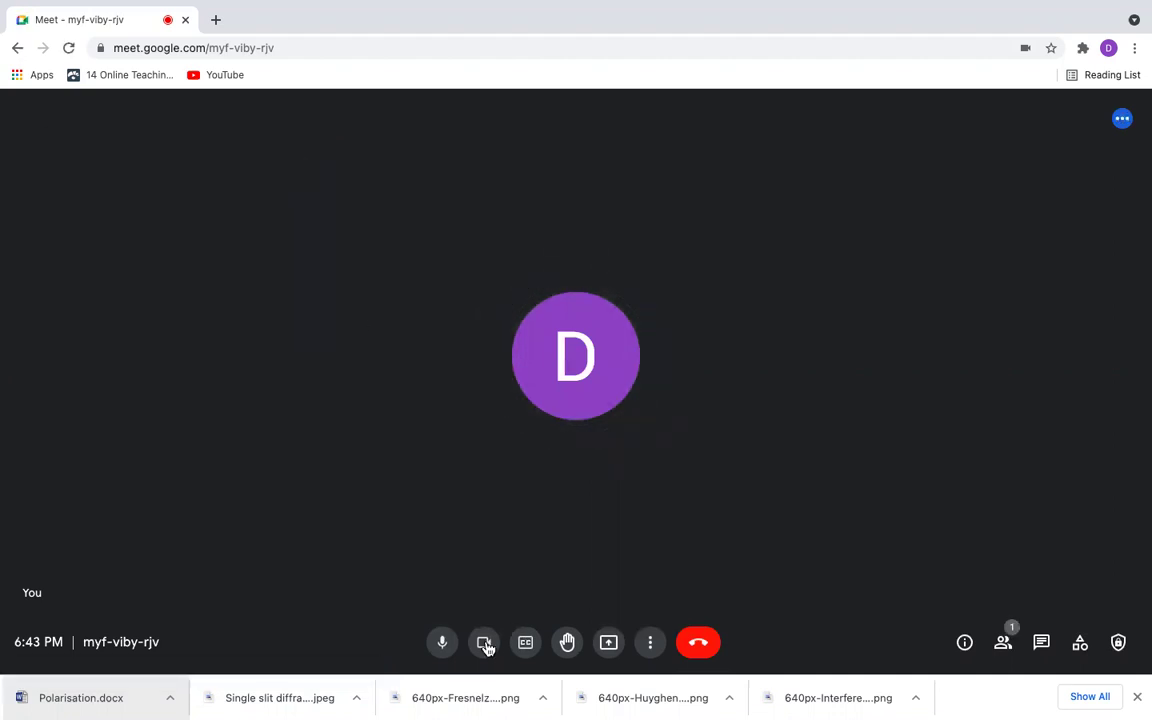
click(485, 644)
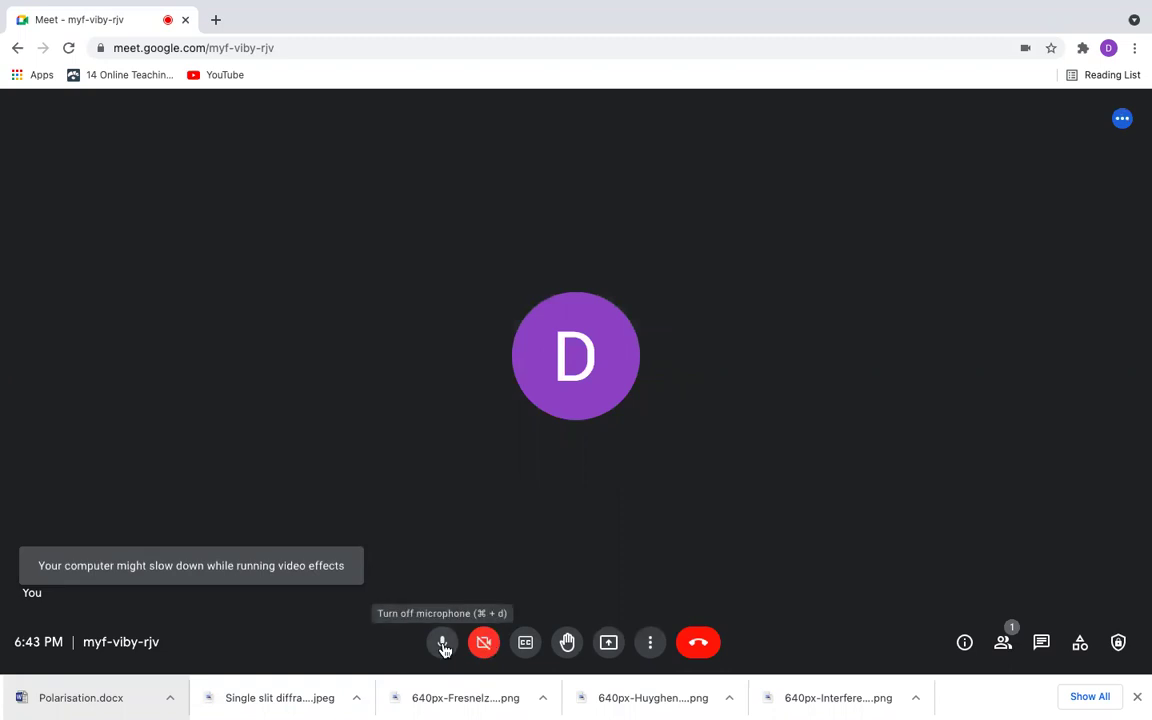
click(443, 644)
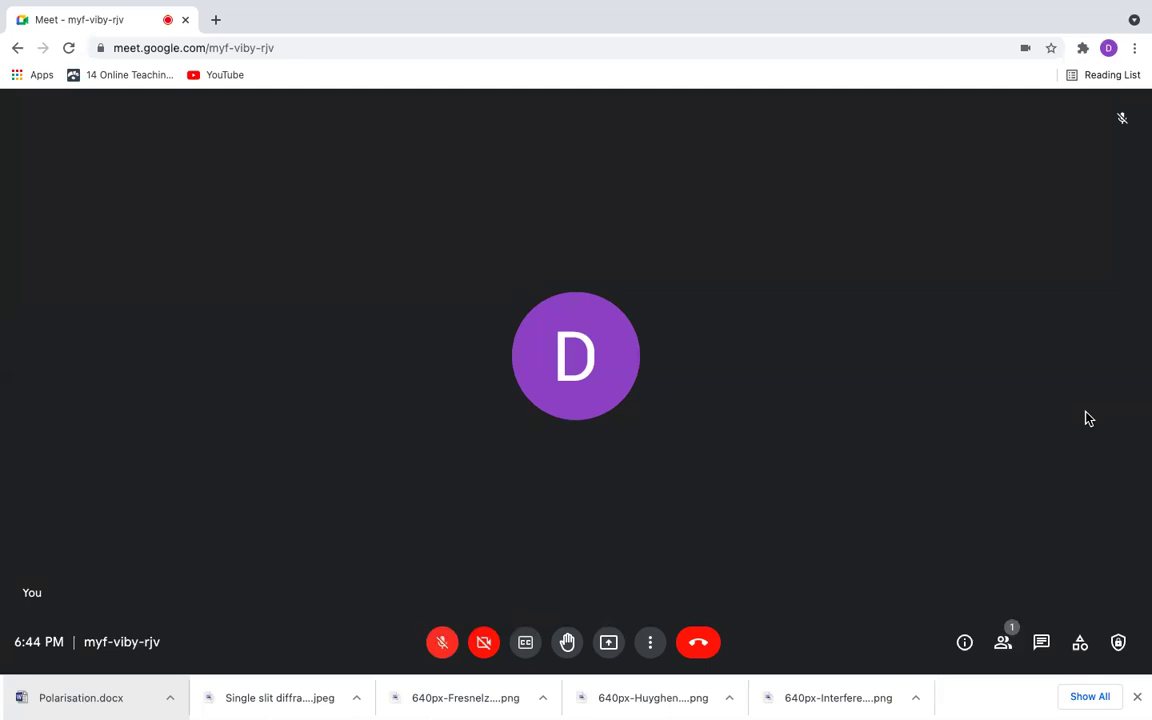
- Start recording the meeting, accepting the participant consent notice, and close the recording pane
click(652, 645)
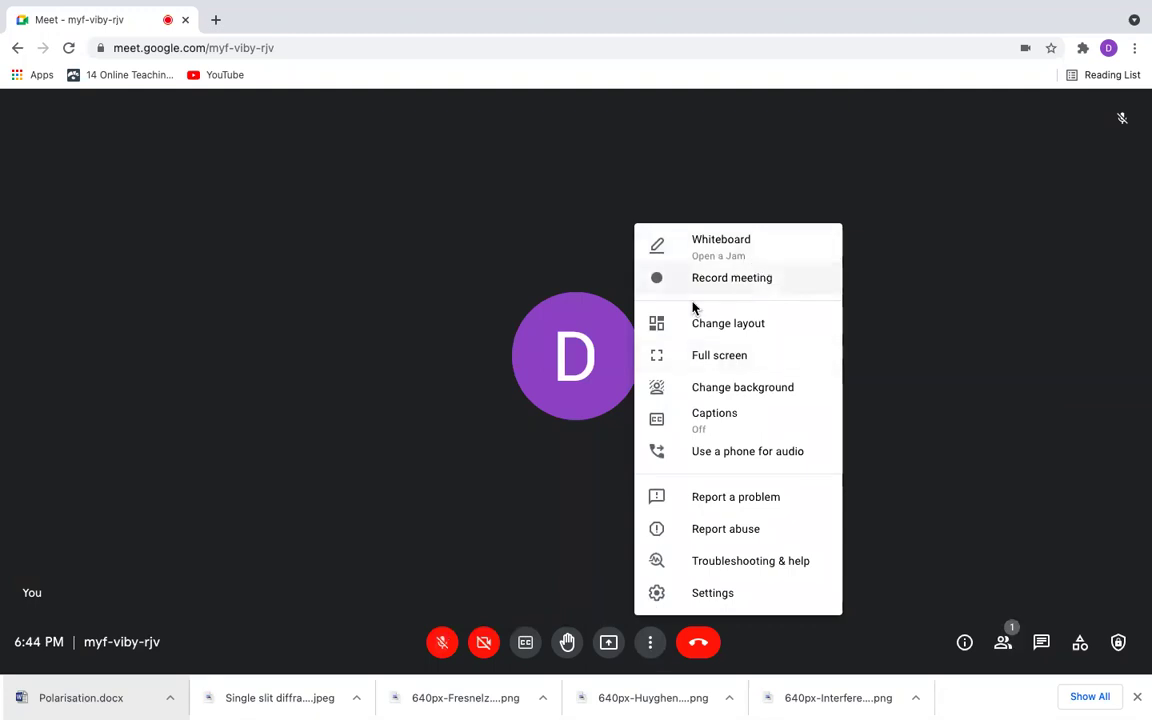
click(910, 277)
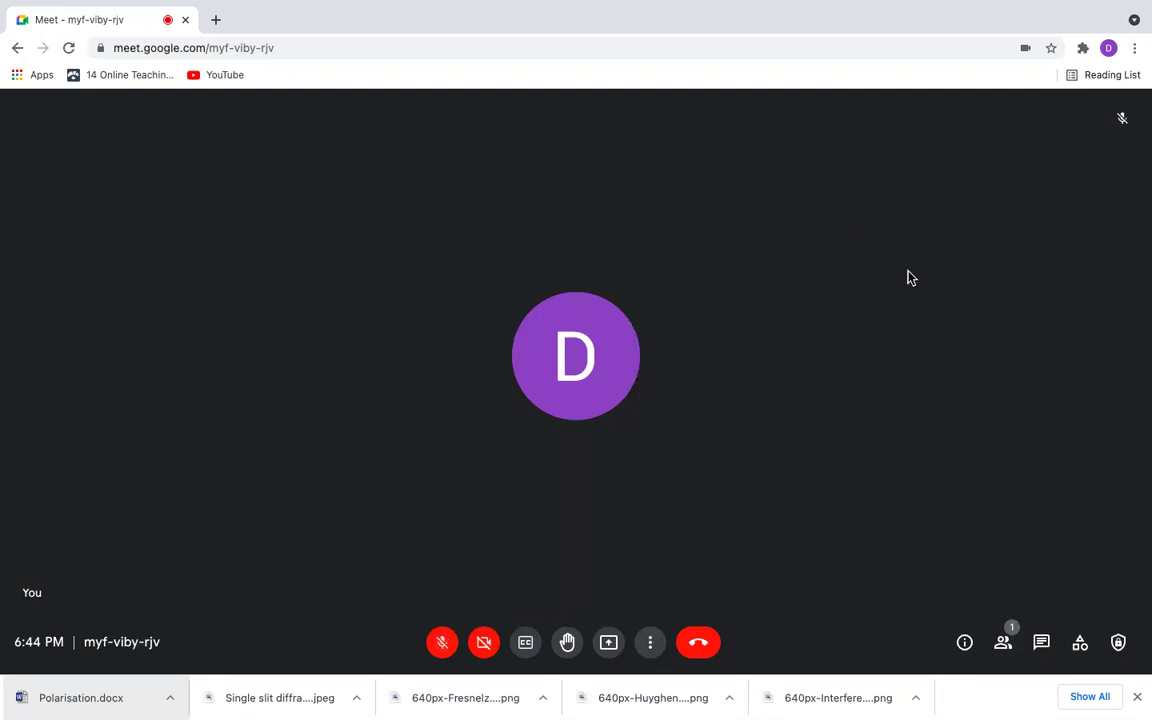
click(1080, 648)
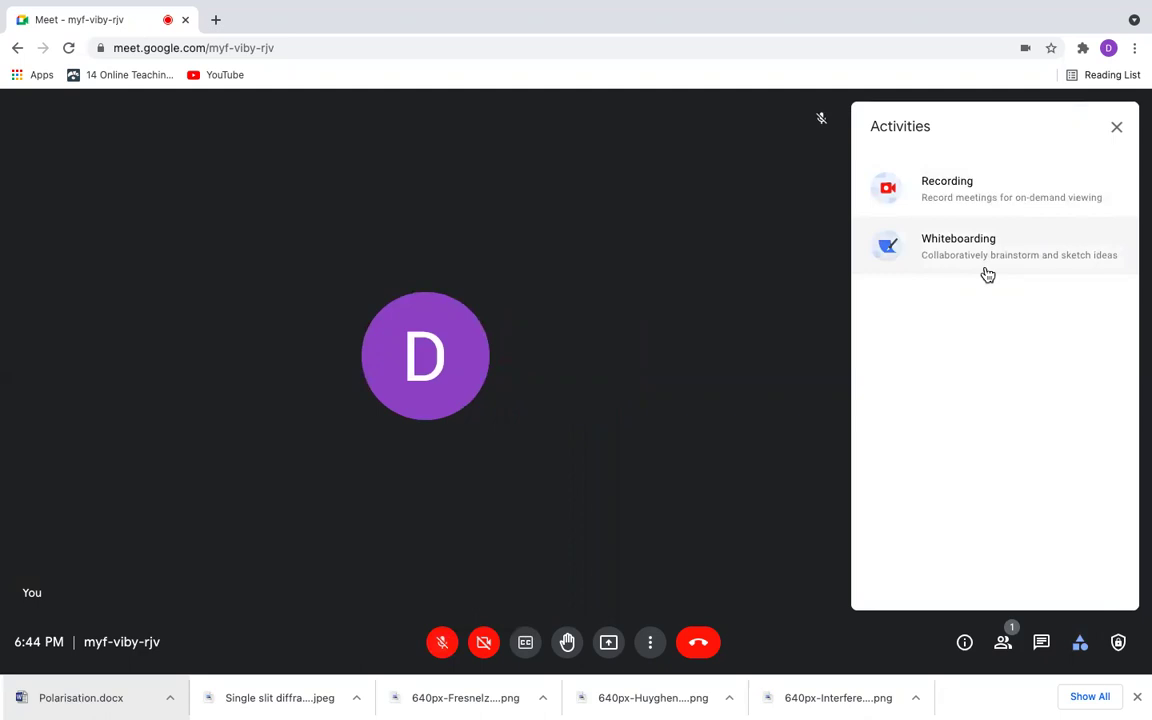
click(959, 181)
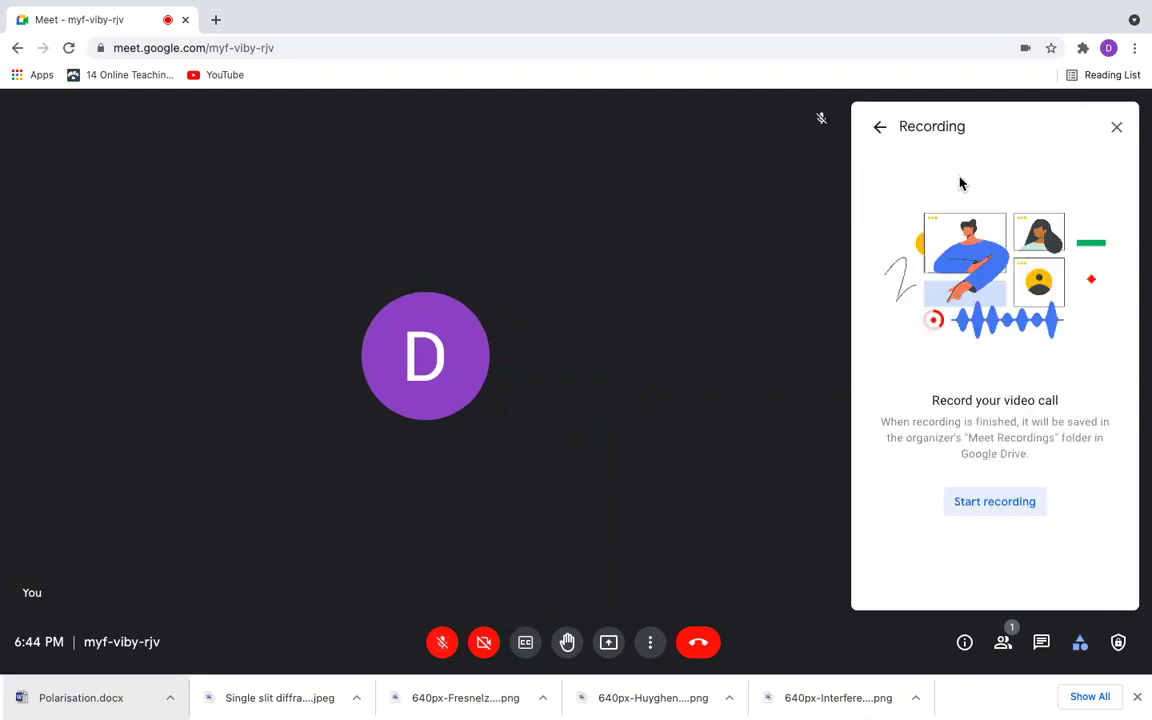
click(967, 501)
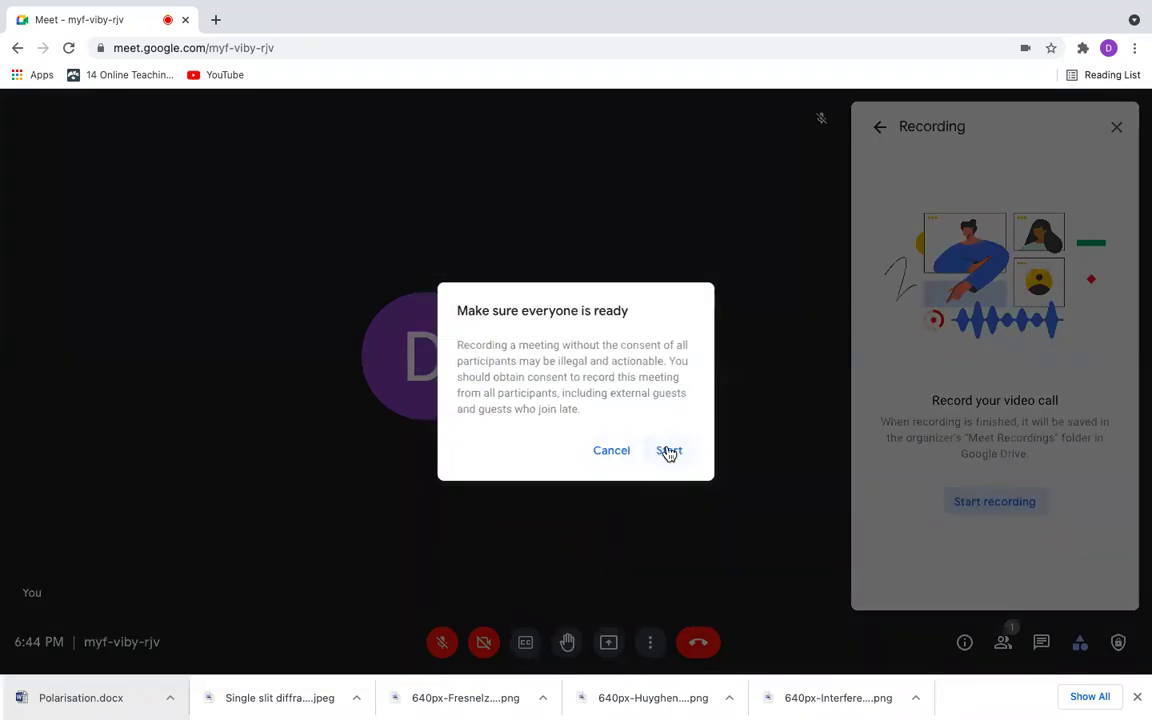
click(668, 452)
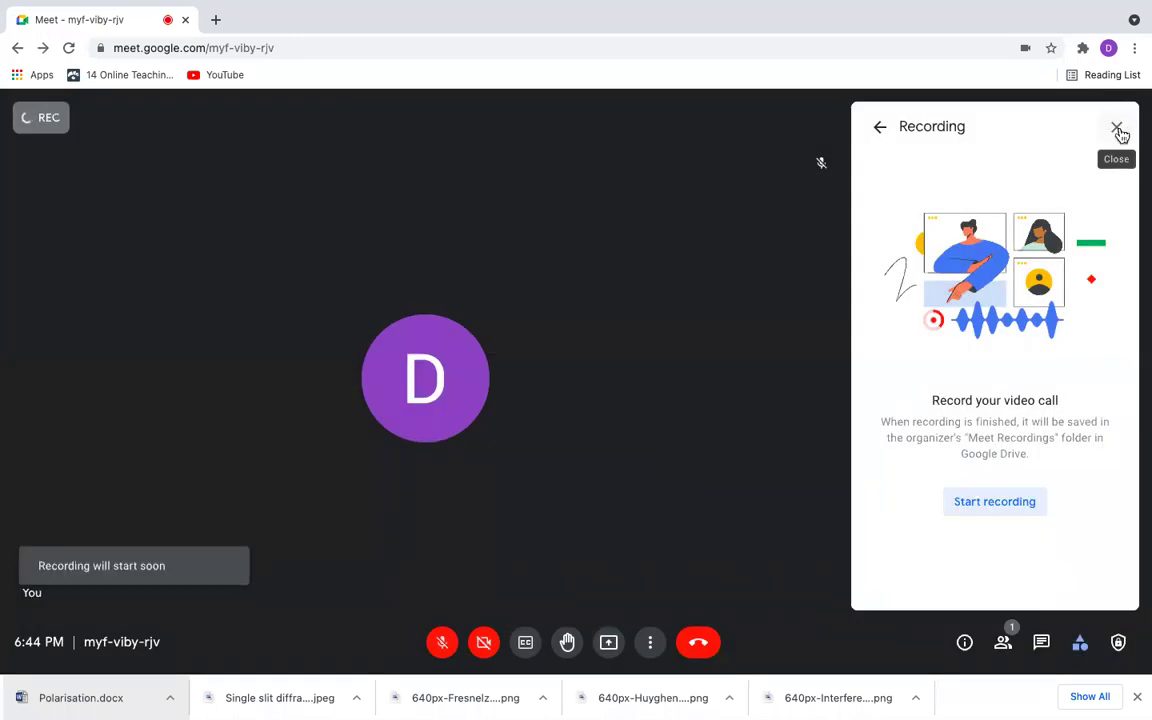
click(1117, 130)
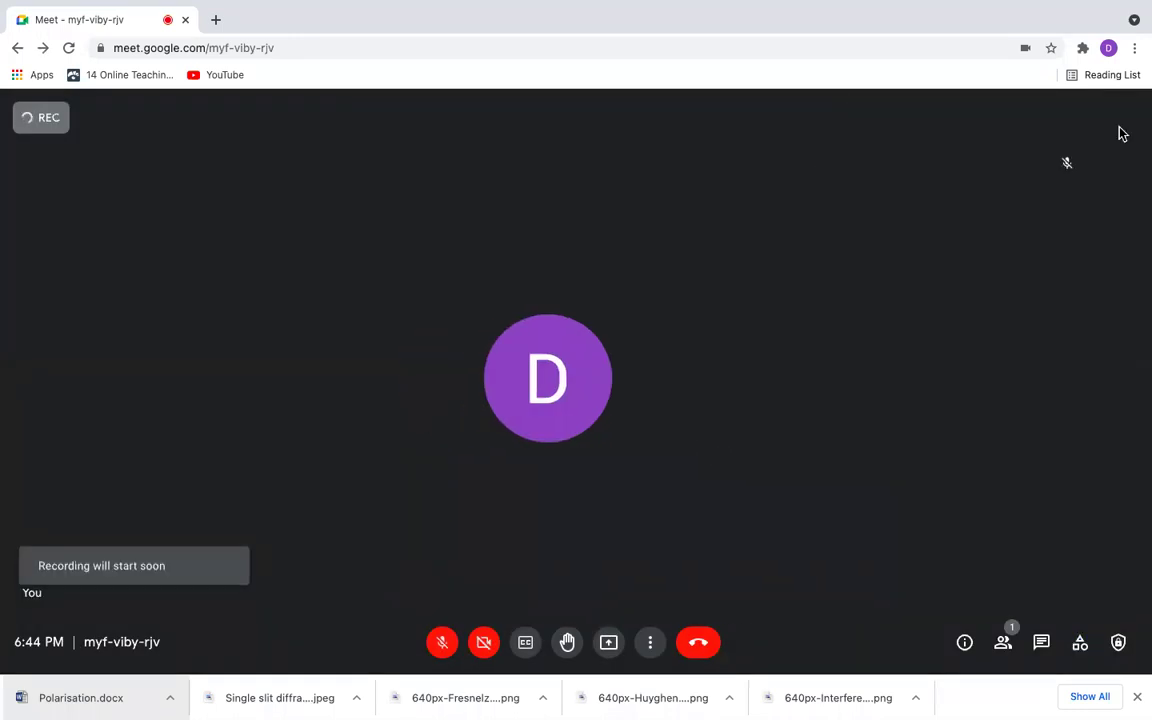
- Start a new Jamboard whiteboard for the meeting and return to the video call
click(1086, 652)
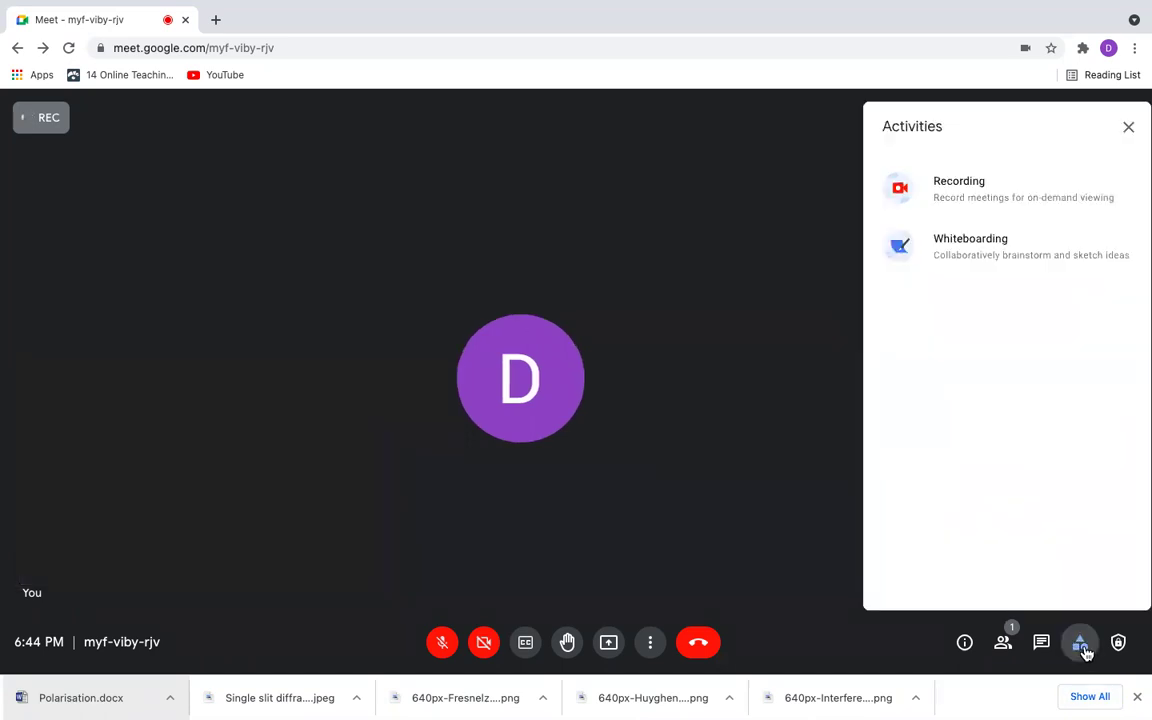
click(957, 242)
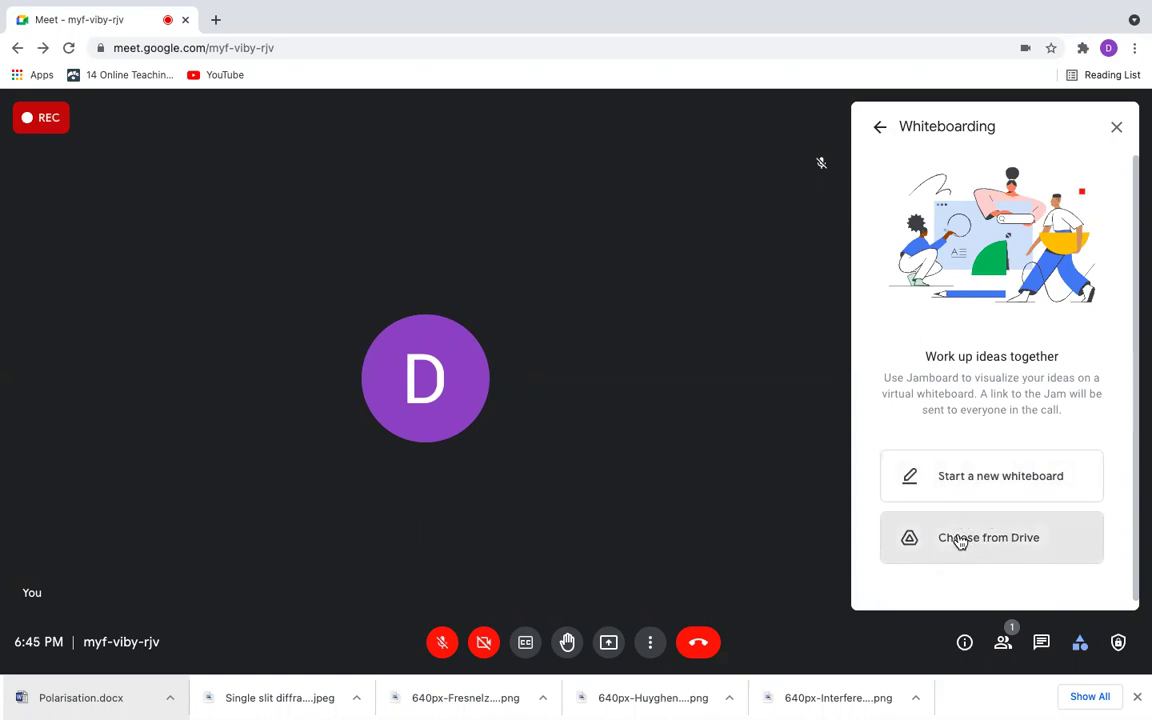
click(1005, 483)
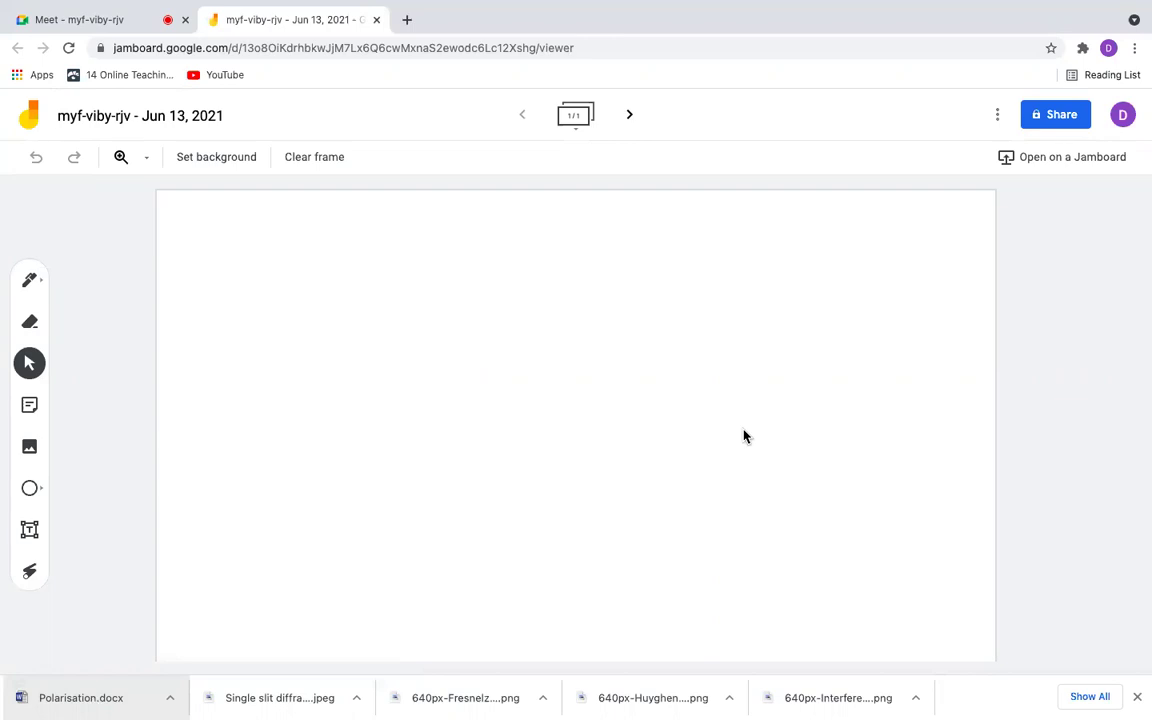
click(103, 24)
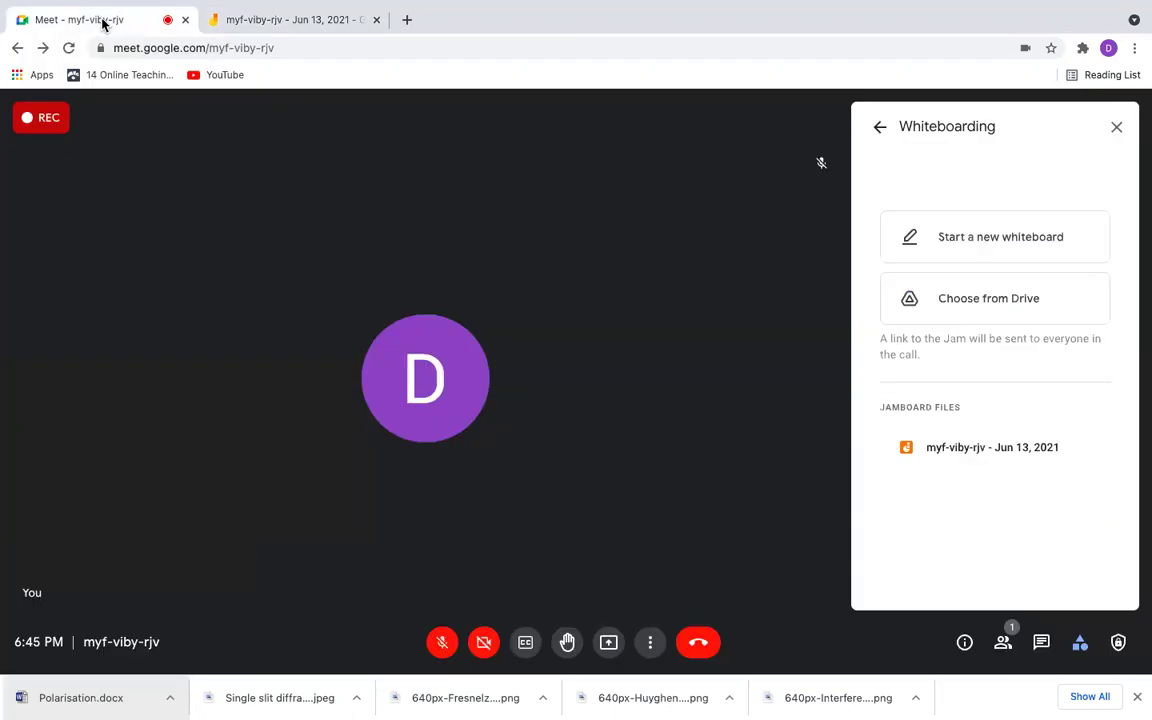
click(1114, 129)
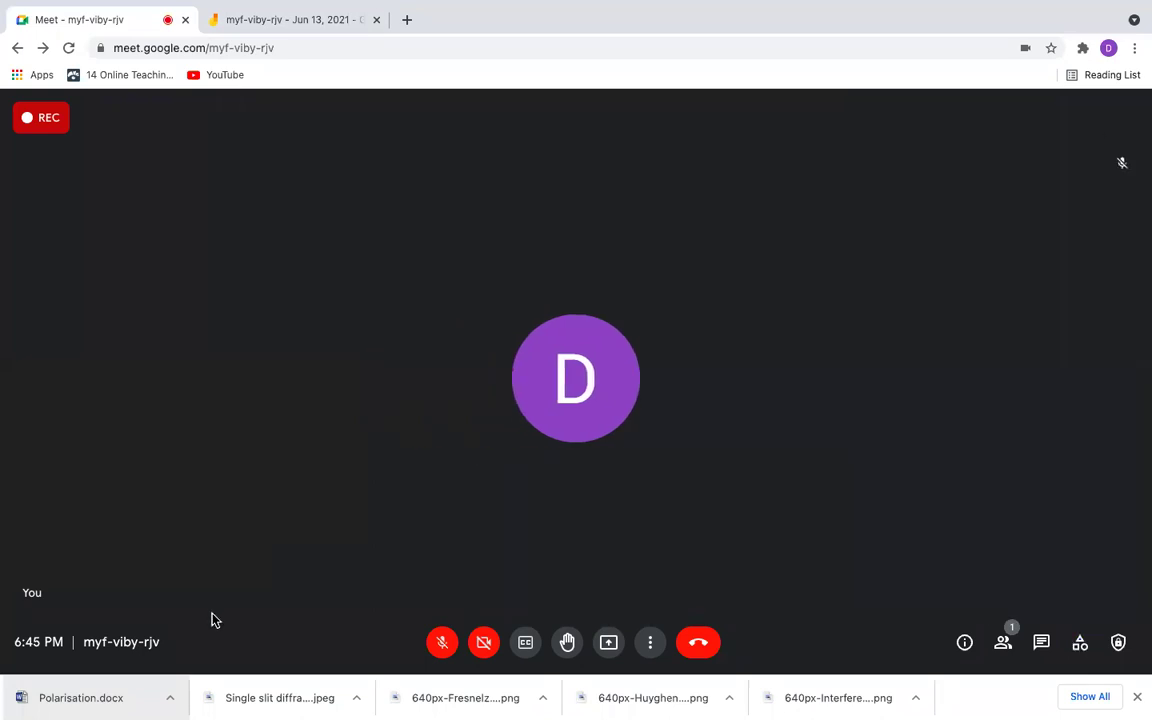
- Turn on captions and unmute the microphone so that speech is transcribed
click(527, 645)
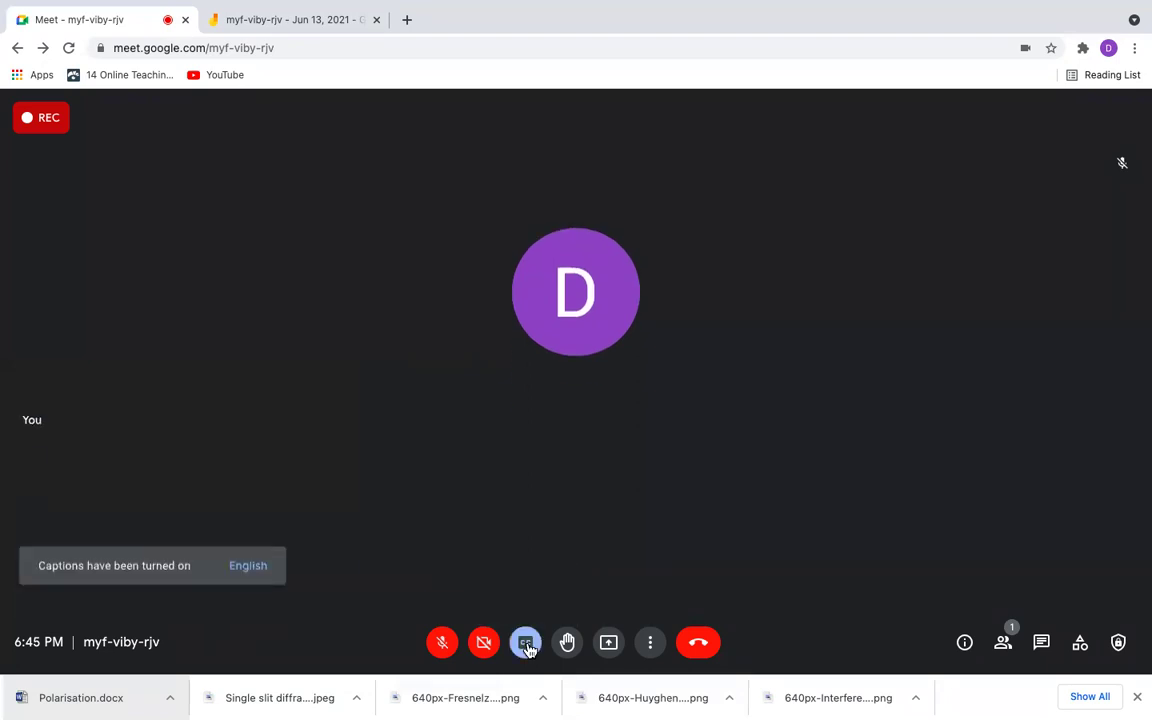
click(442, 645)
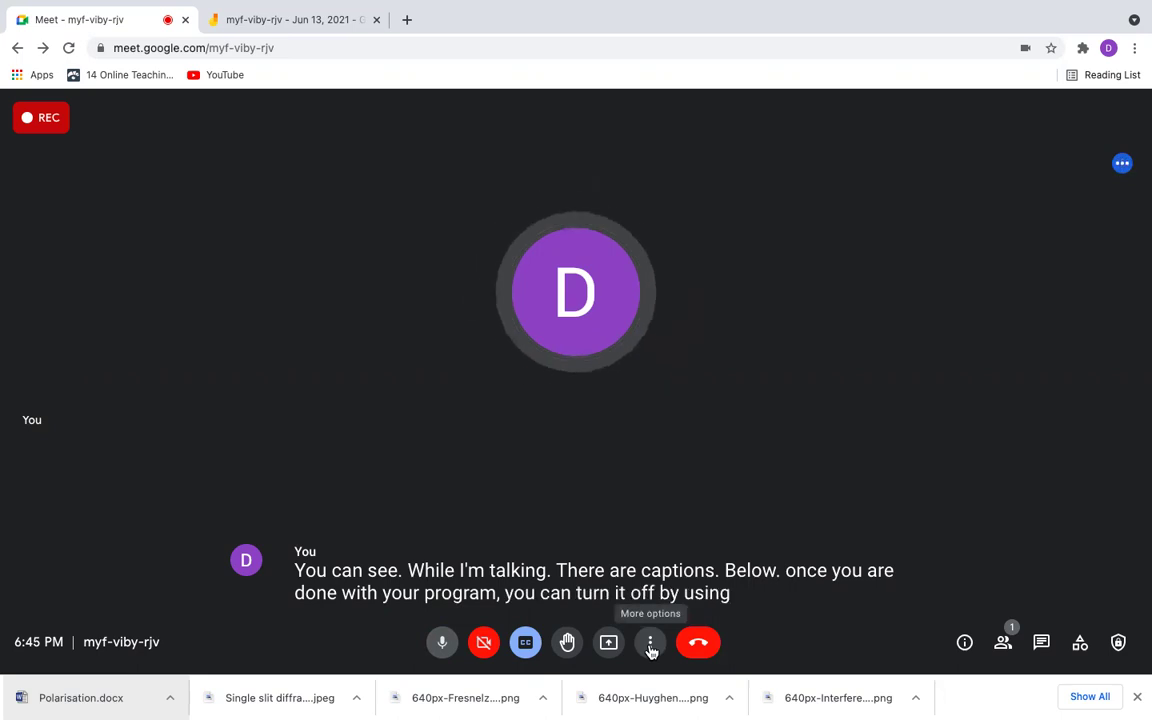
- Stop recording the meeting and close the recording pane
click(651, 644)
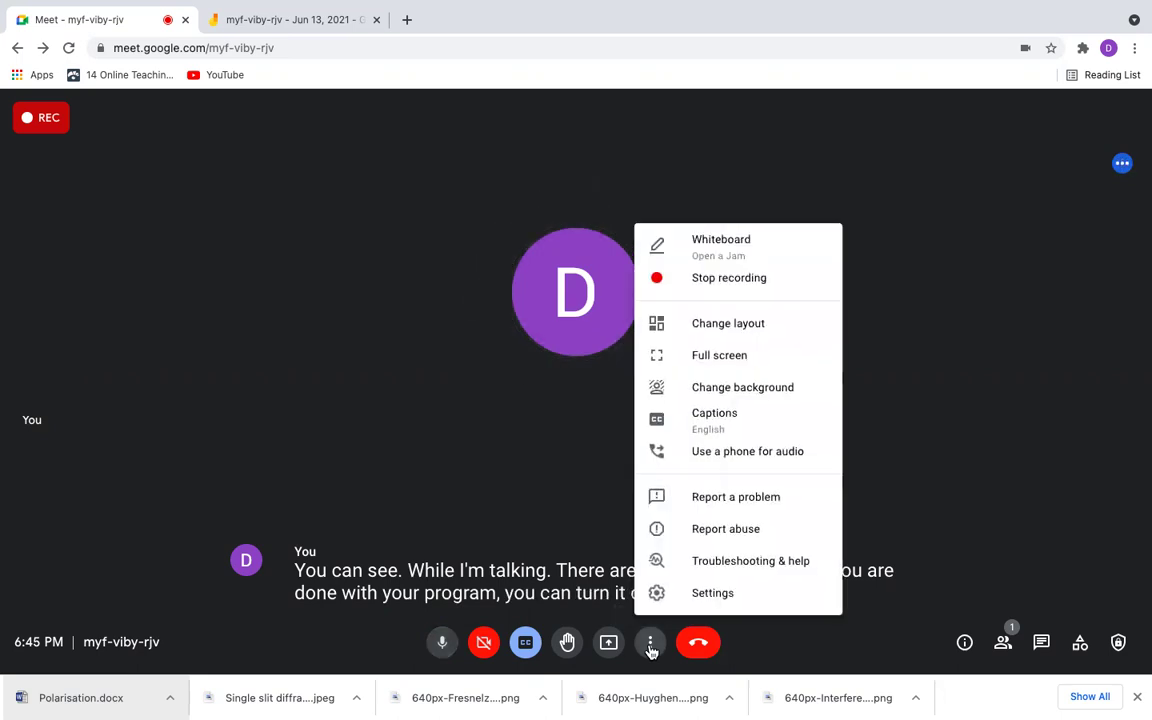
click(729, 280)
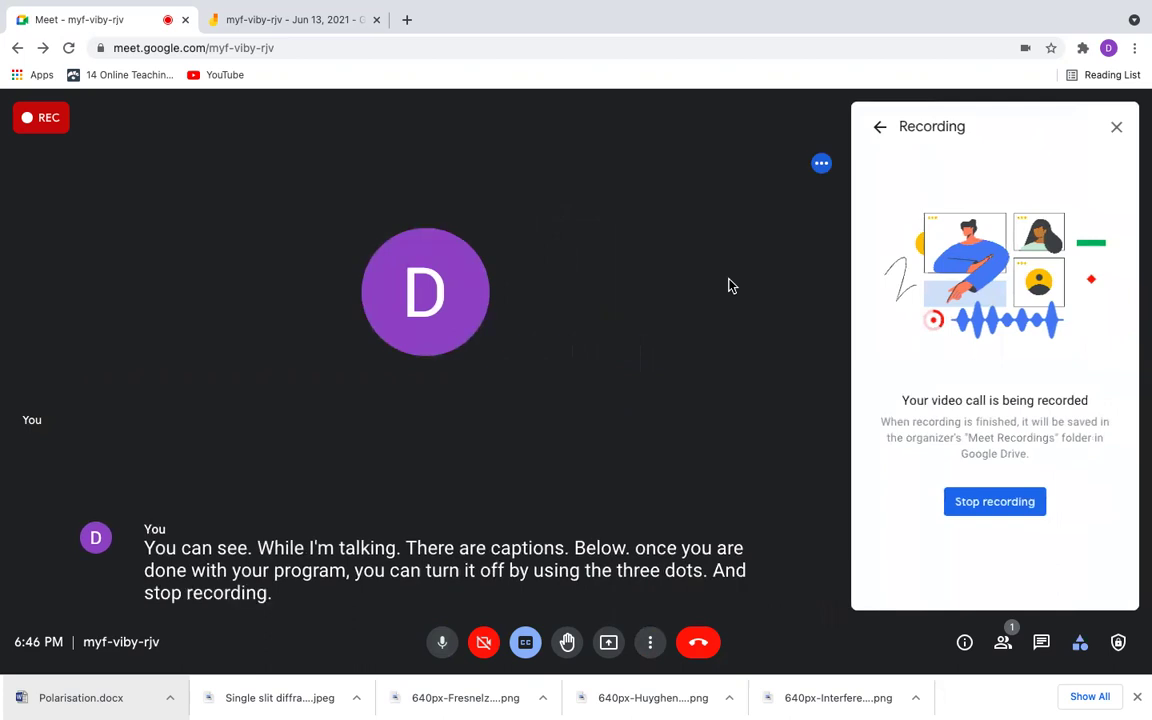
click(998, 511)
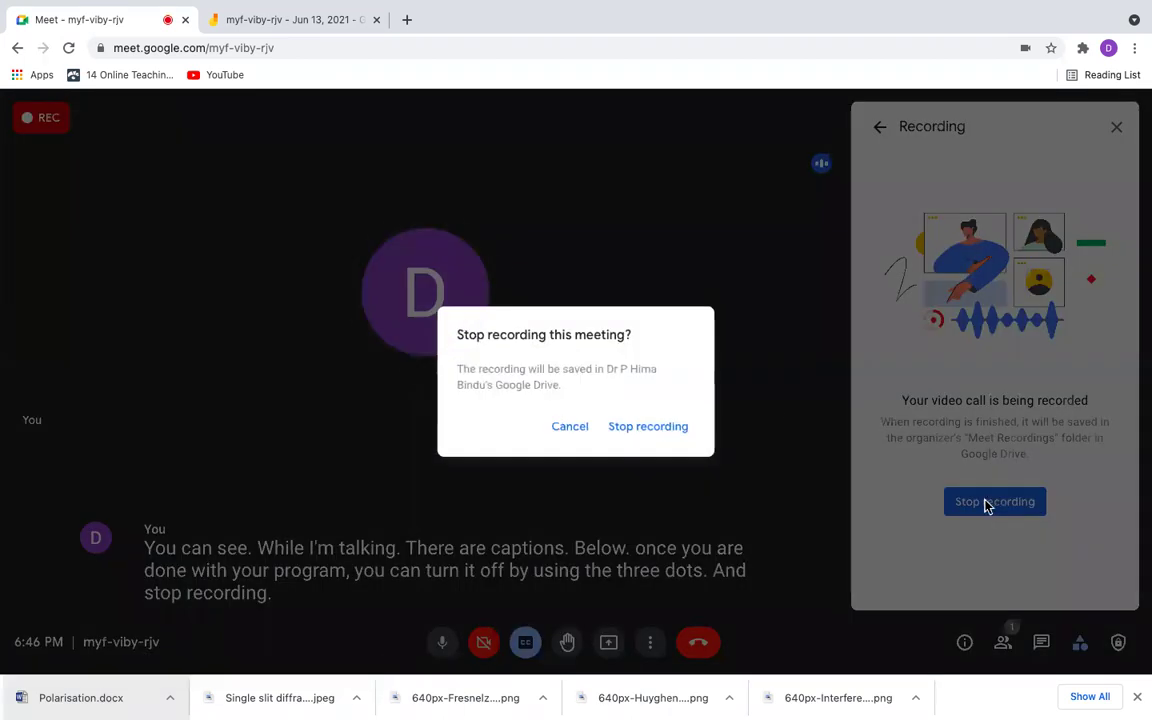
click(635, 428)
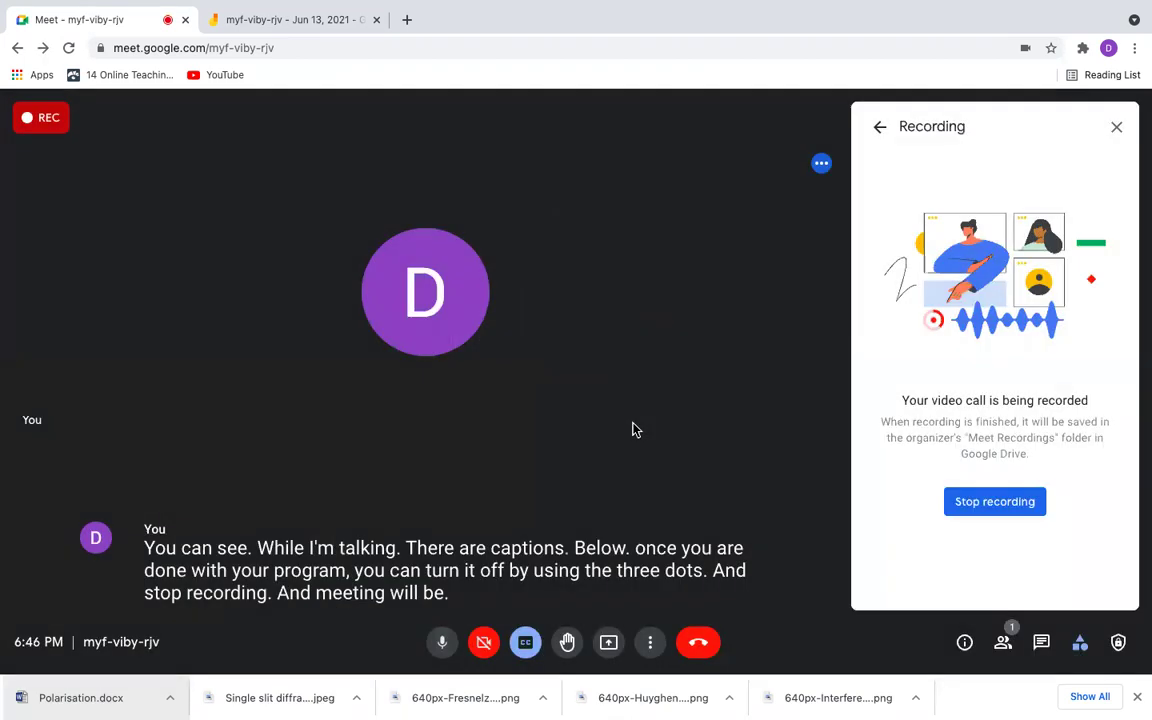
click(1117, 131)
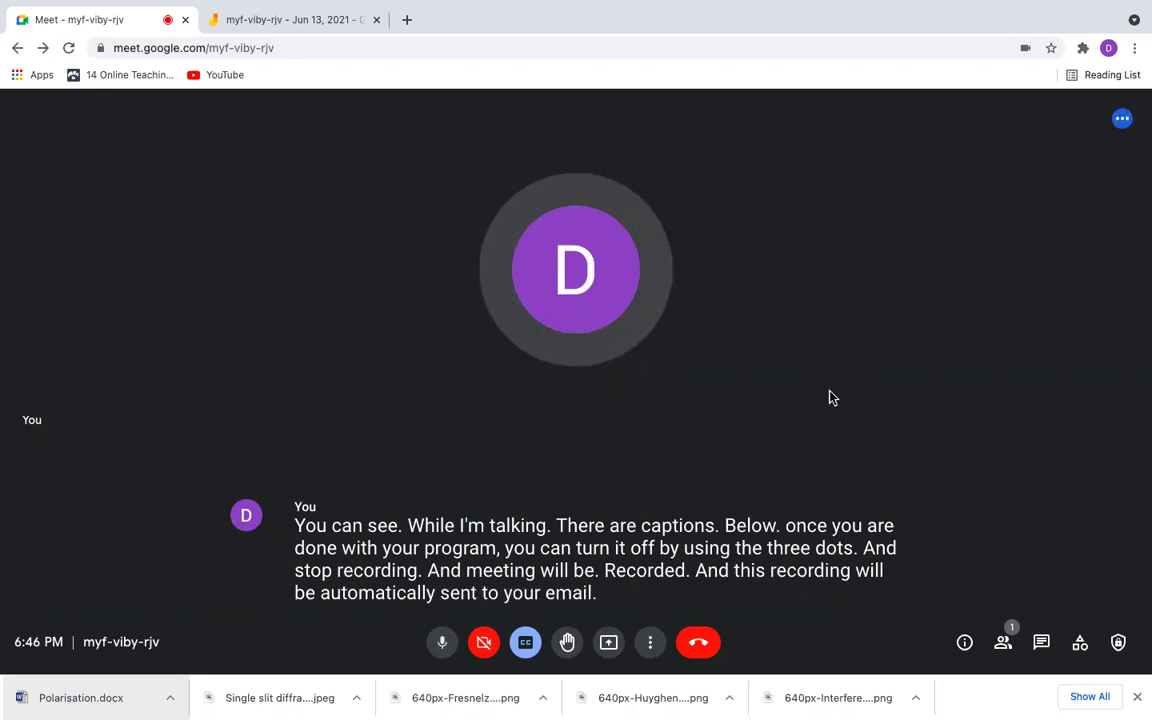
- Turn off the meeting's captions
click(525, 643)
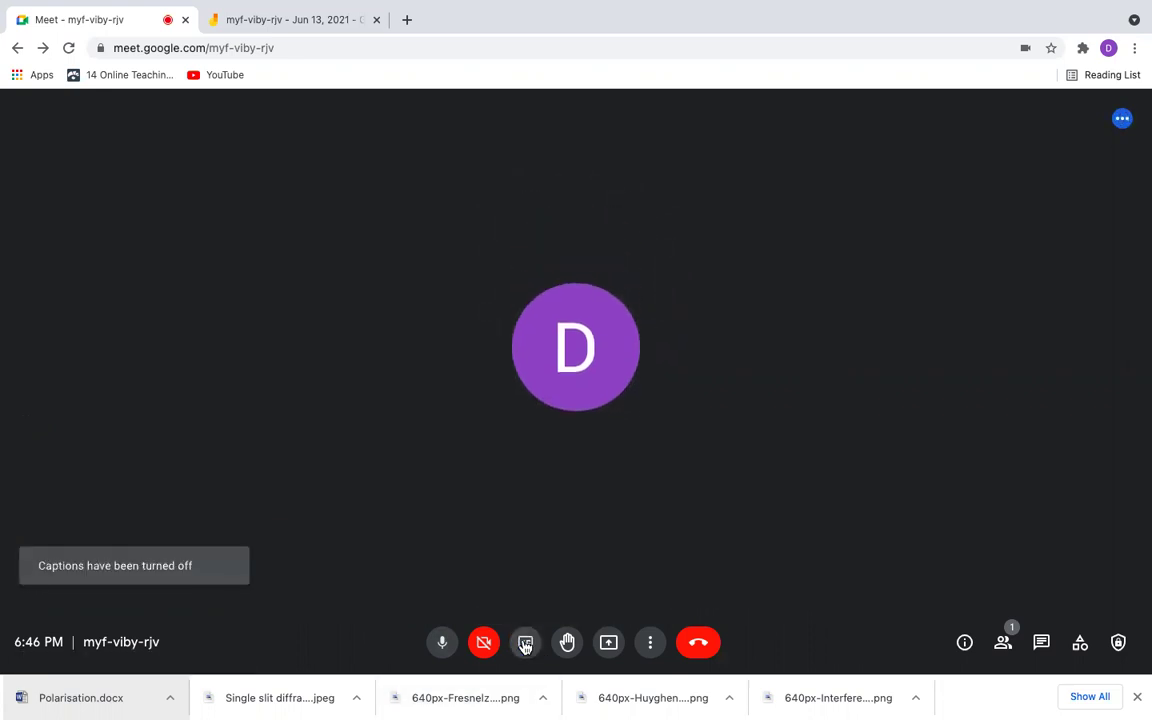
click(653, 643)
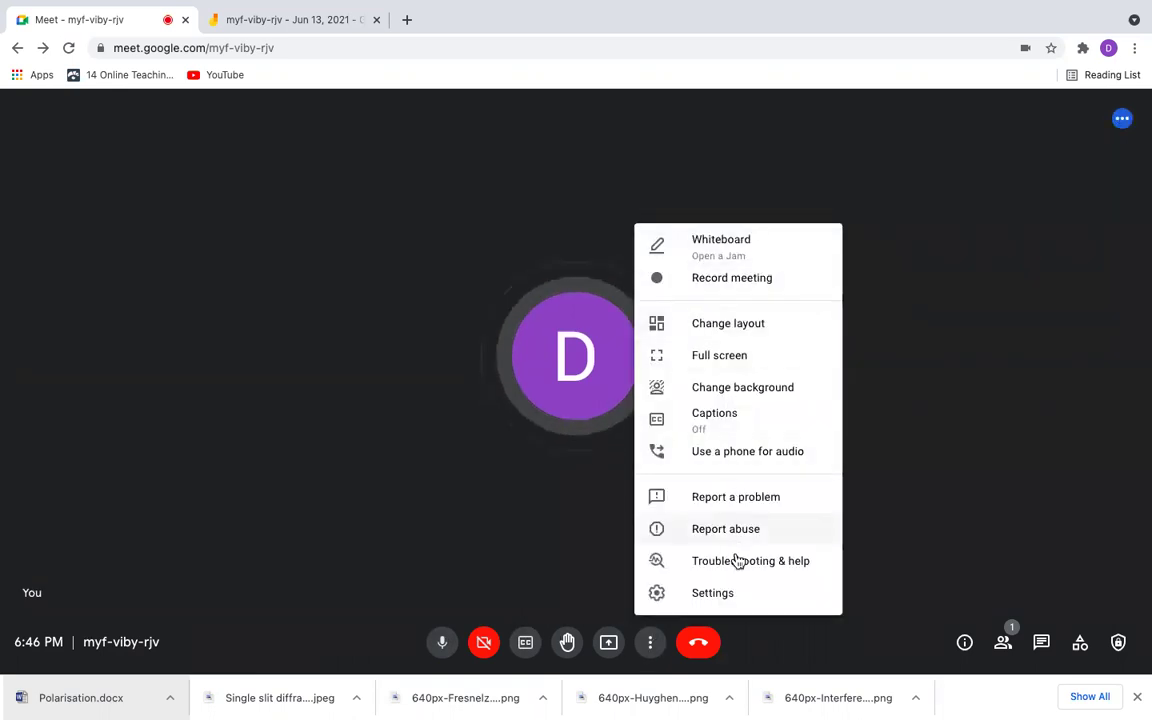
click(1113, 576)
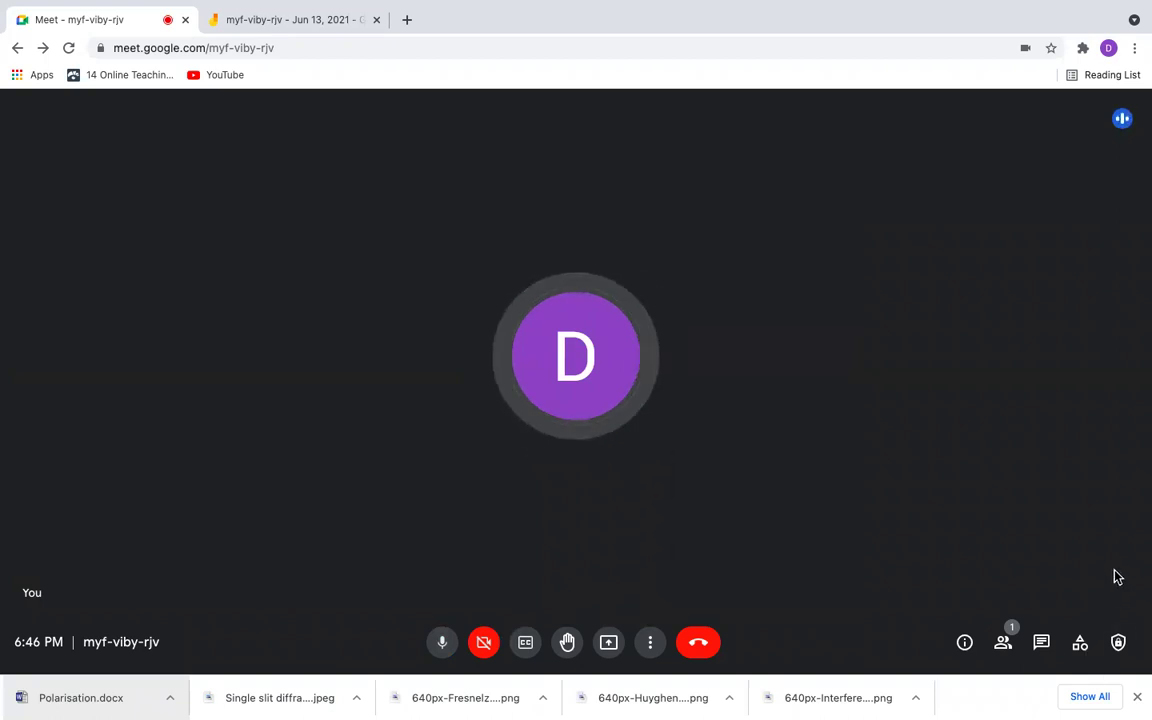
- Review the host's meeting safety settings for quick access, screen sharing and chat messages
click(1123, 648)
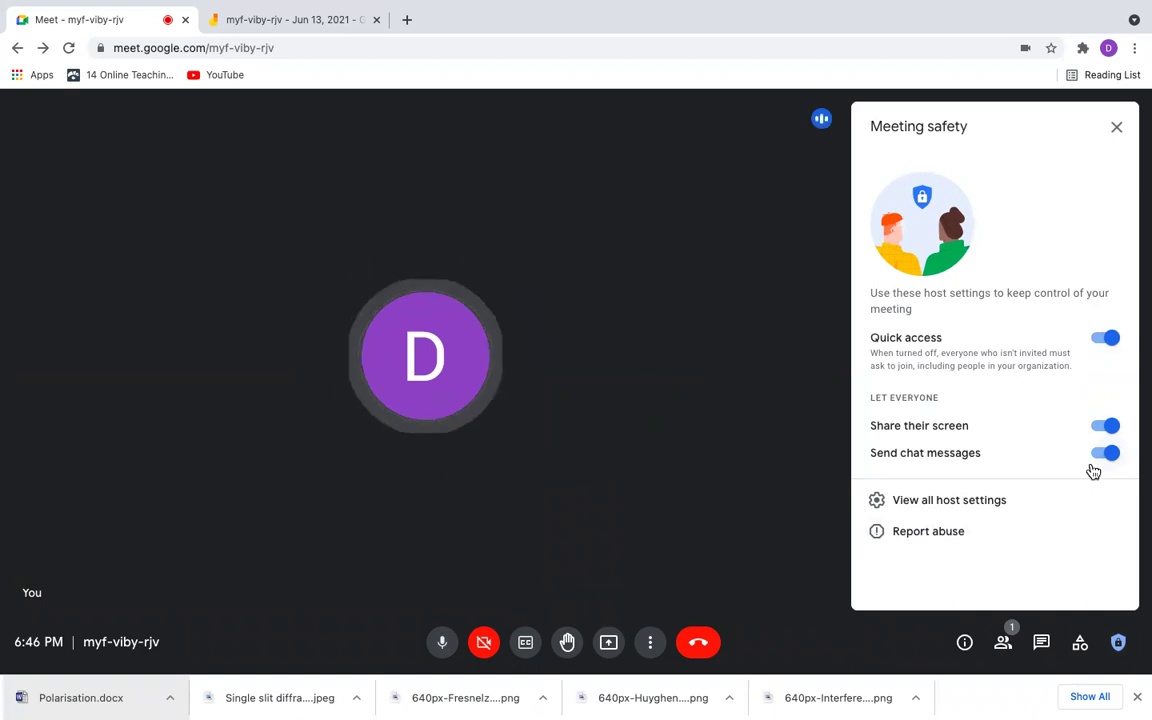
click(1128, 130)
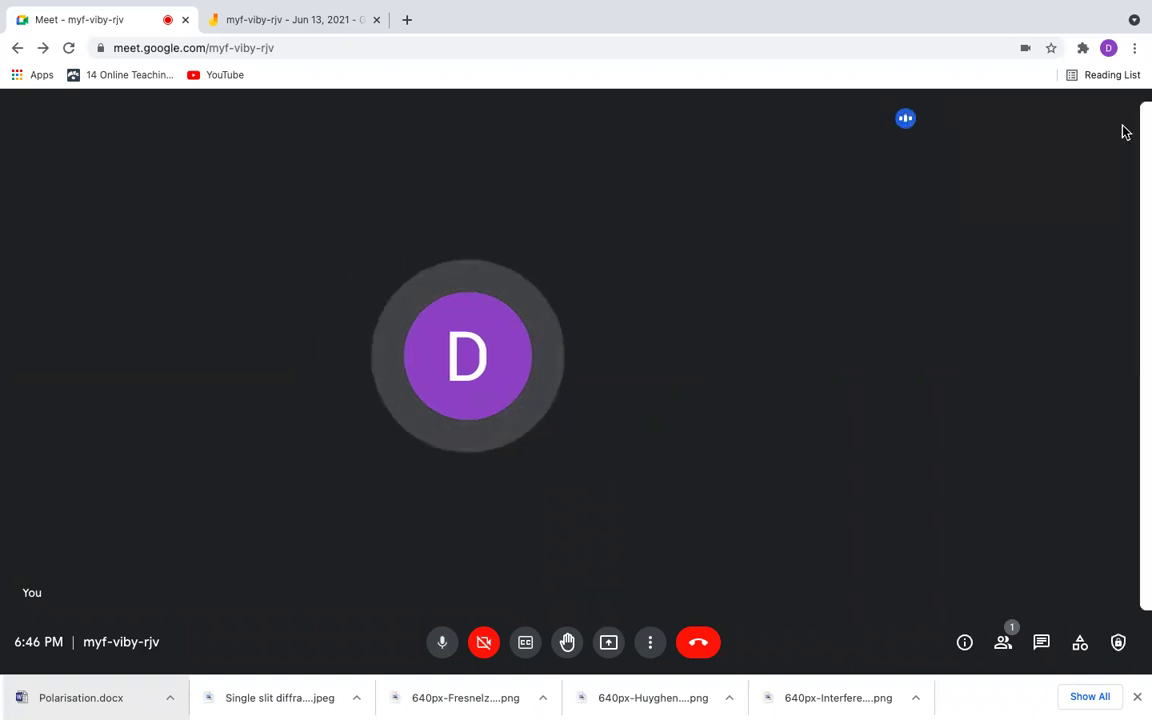
- Mute the microphone and end the video call for everyone
click(442, 643)
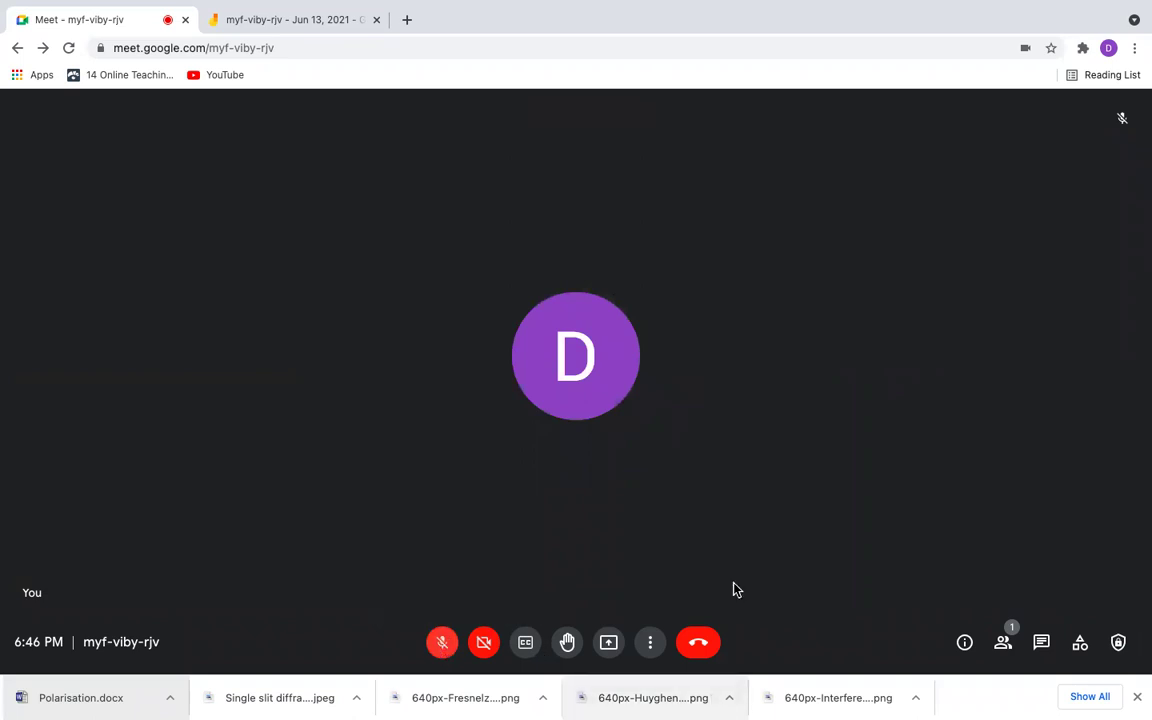
click(705, 651)
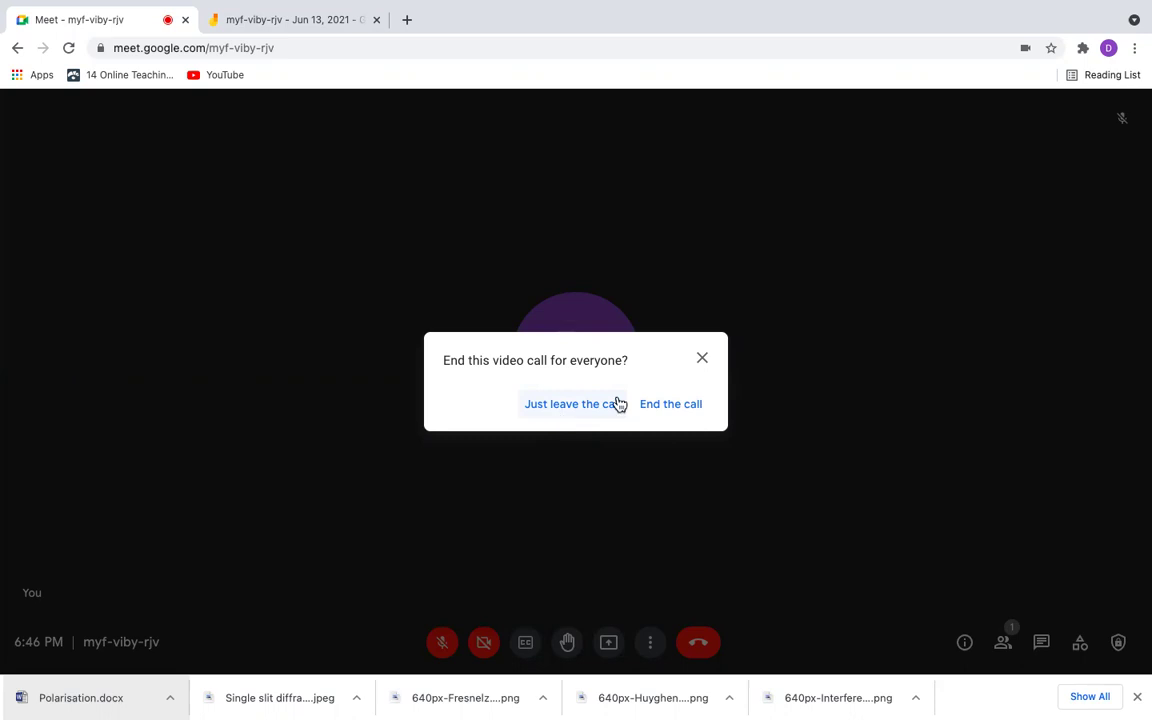
click(679, 408)
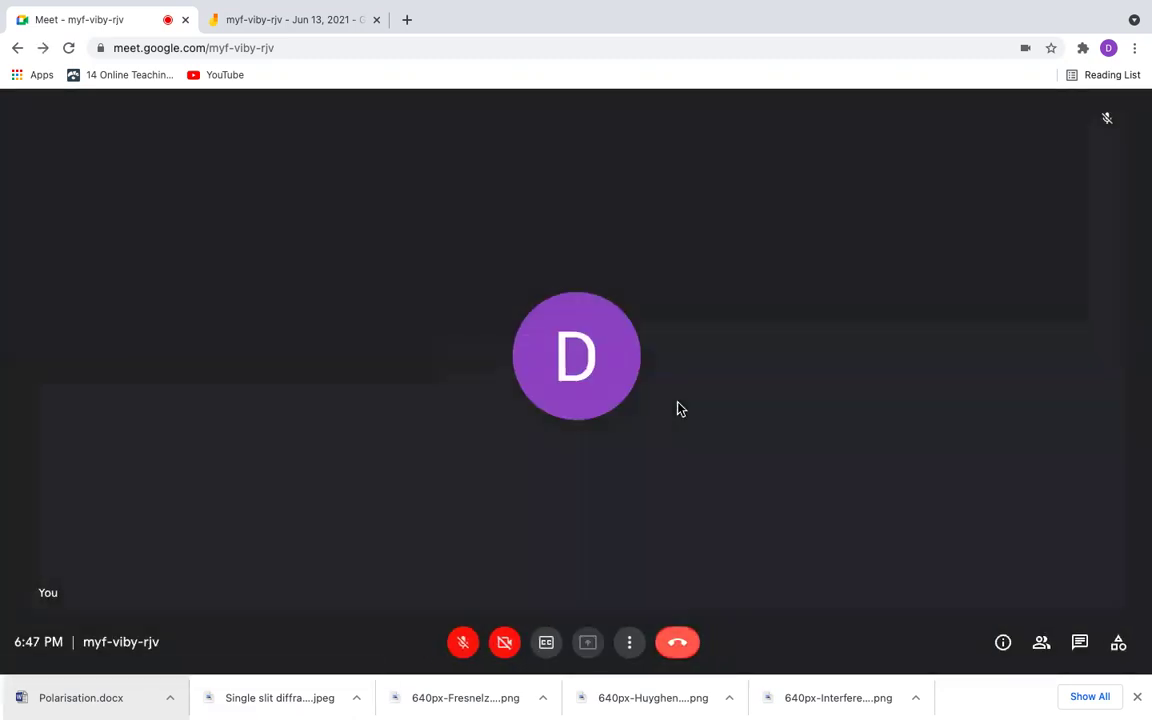